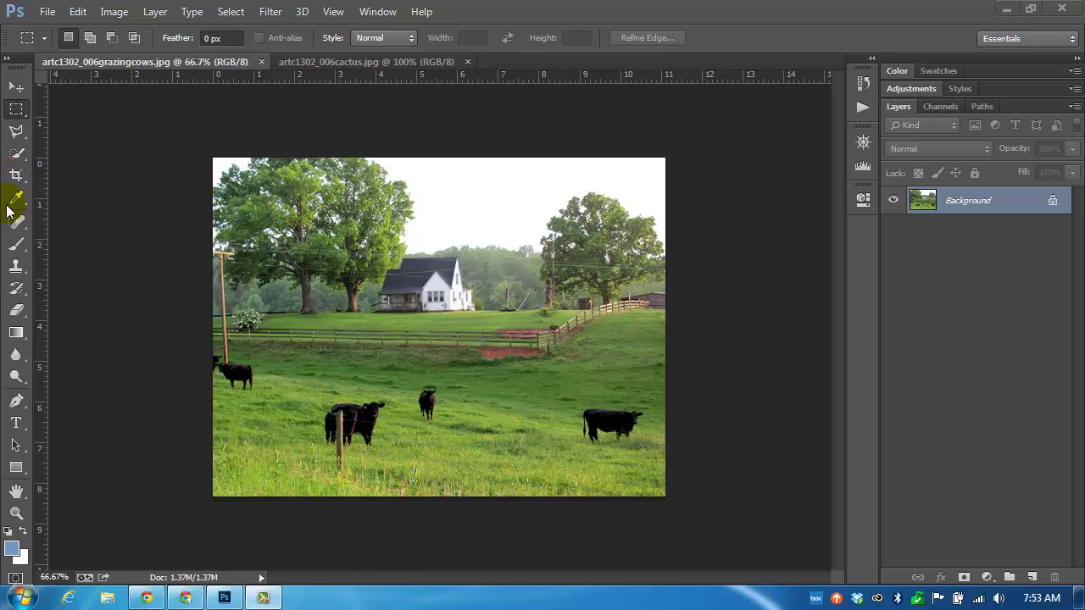
left_click(15, 266)
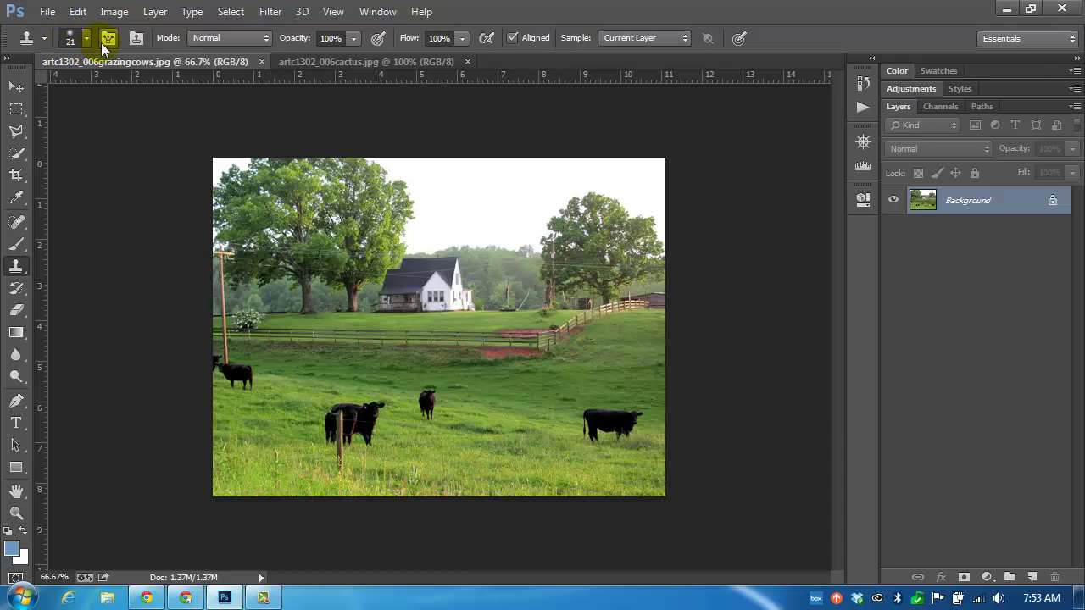
left_click(219, 39)
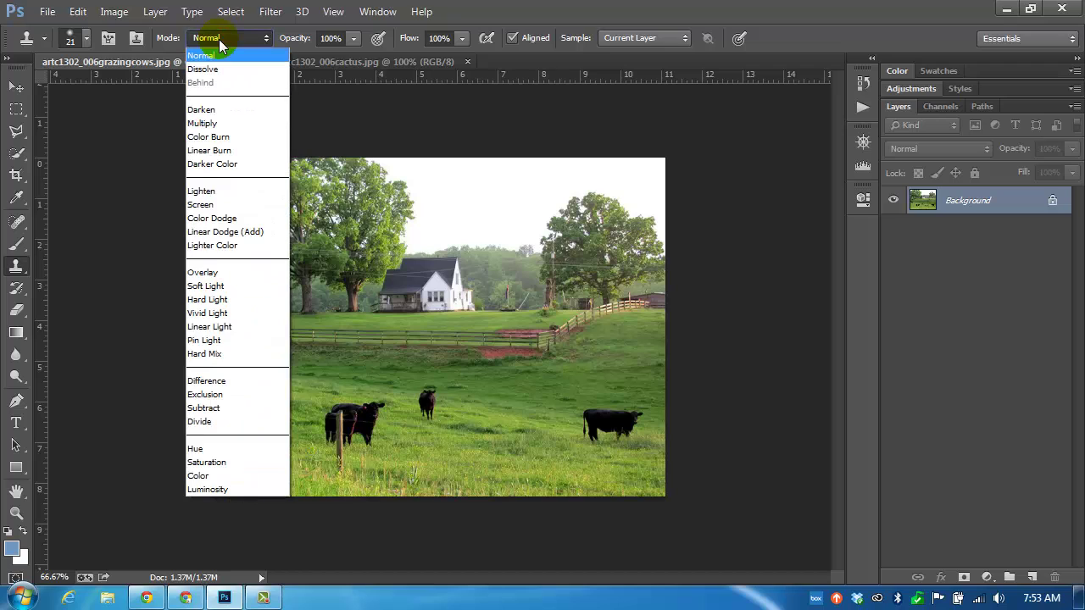
left_click(219, 39)
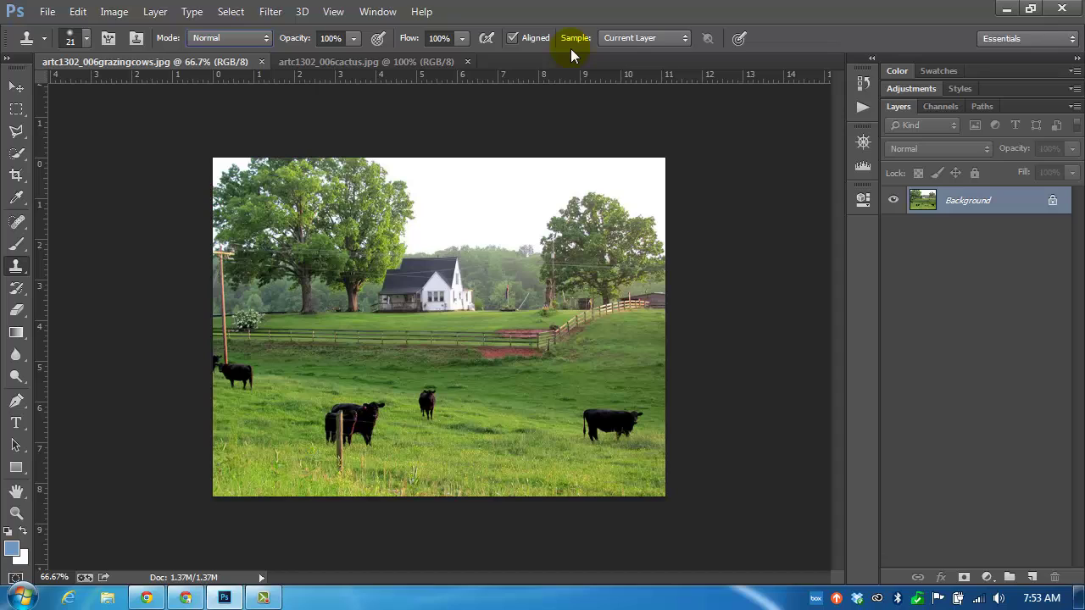
left_click(644, 39)
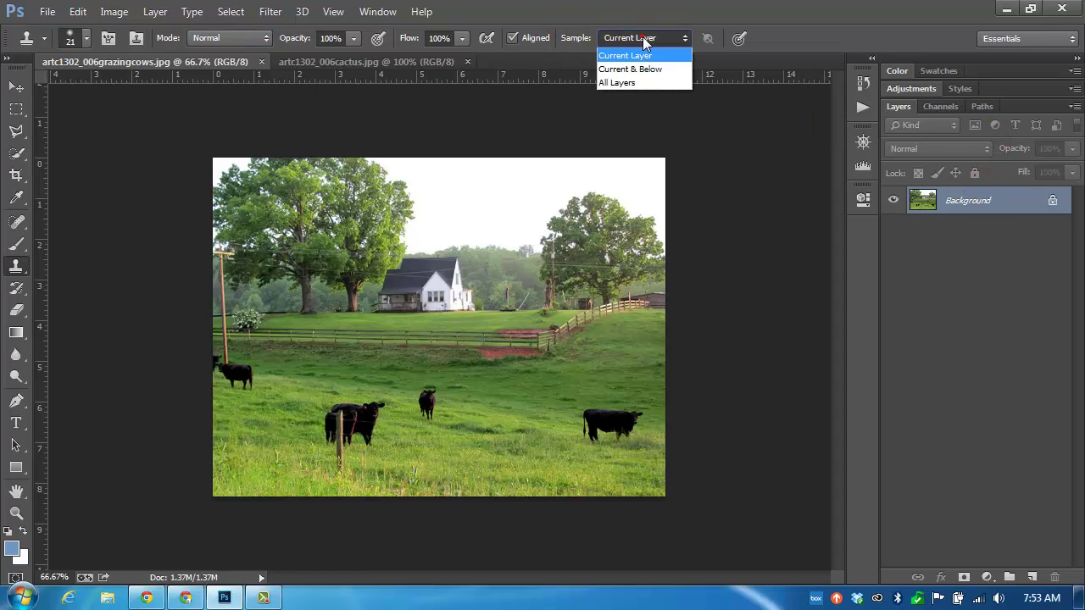
left_click(644, 40)
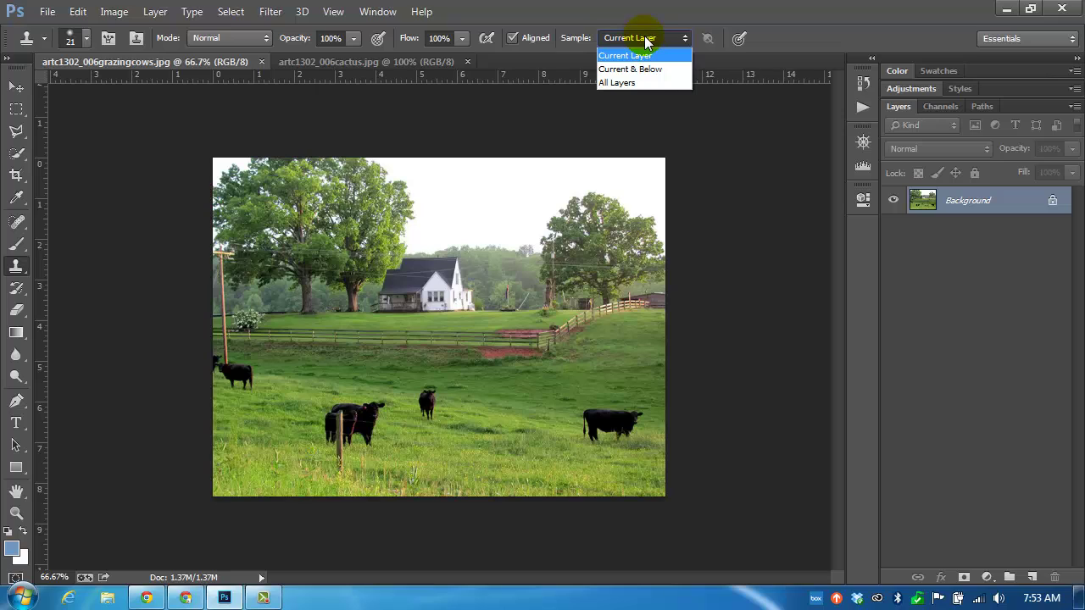
left_click(645, 41)
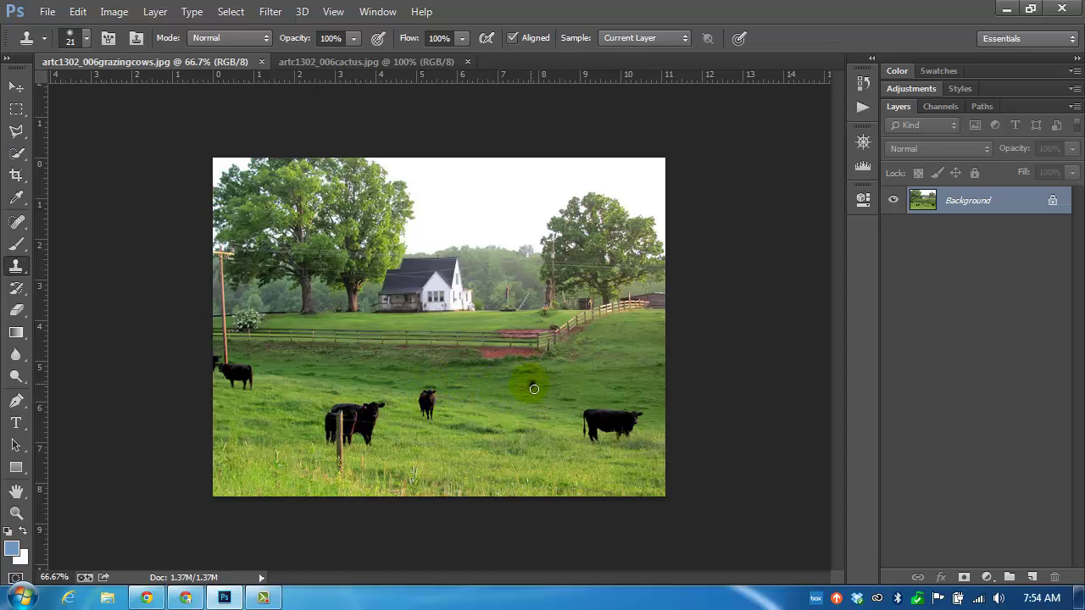
Set the Clone Stamp brush size to 41 px
left_click(86, 38)
left_click_drag(104, 88, 115, 94)
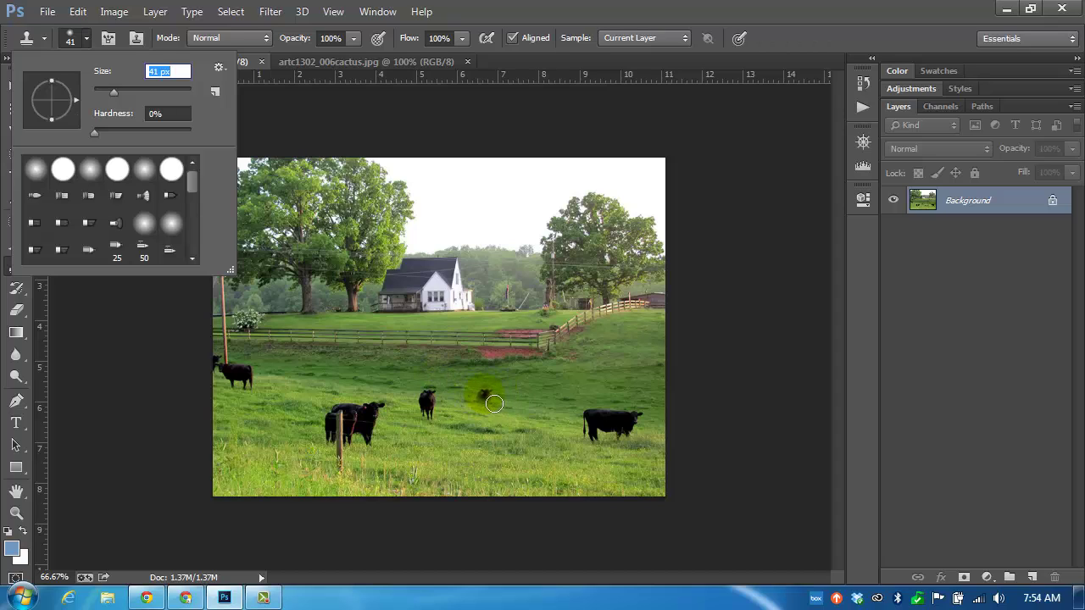
left_click(494, 403)
Paint a cloned black cow into the field right of centre
left_click_drag(484, 395, 477, 399)
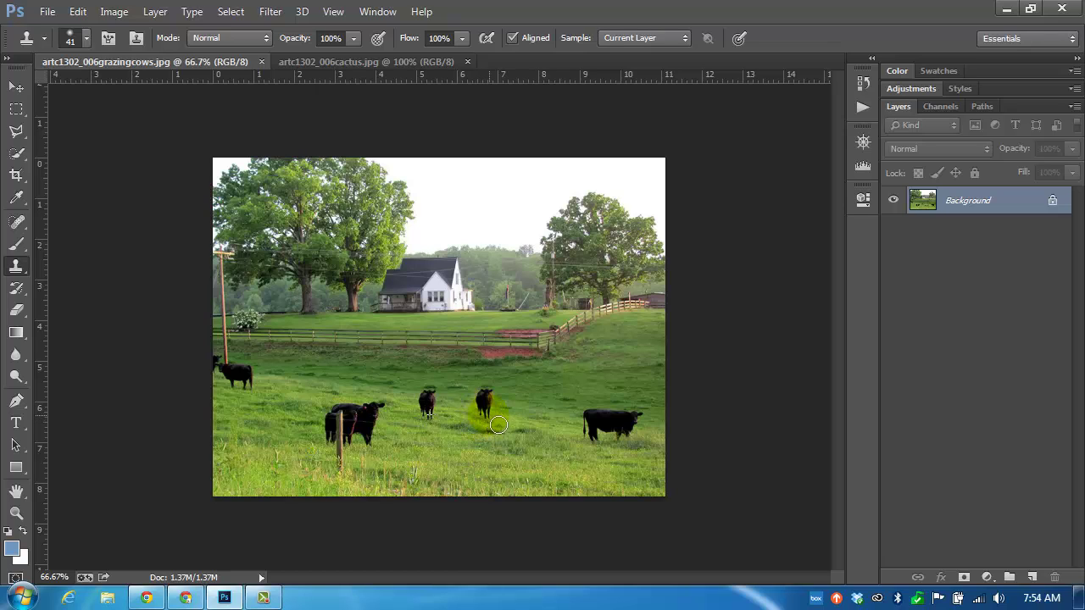
mouse_move(499, 421)
left_mouse_down()
mouse_move(494, 400)
mouse_move(488, 418)
left_mouse_up()
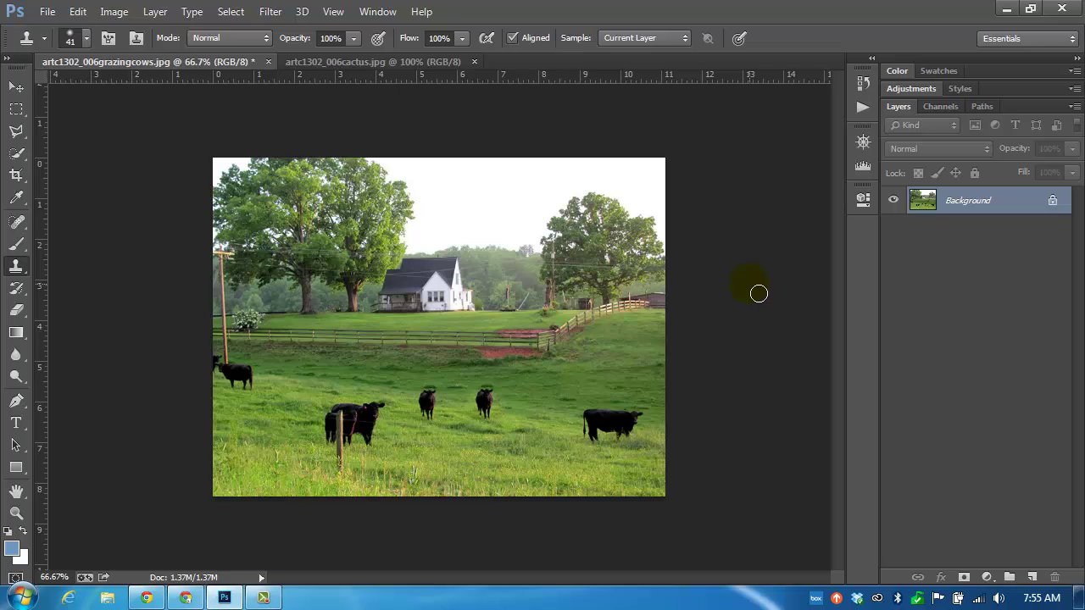
left_click_drag(974, 204, 1046, 581)
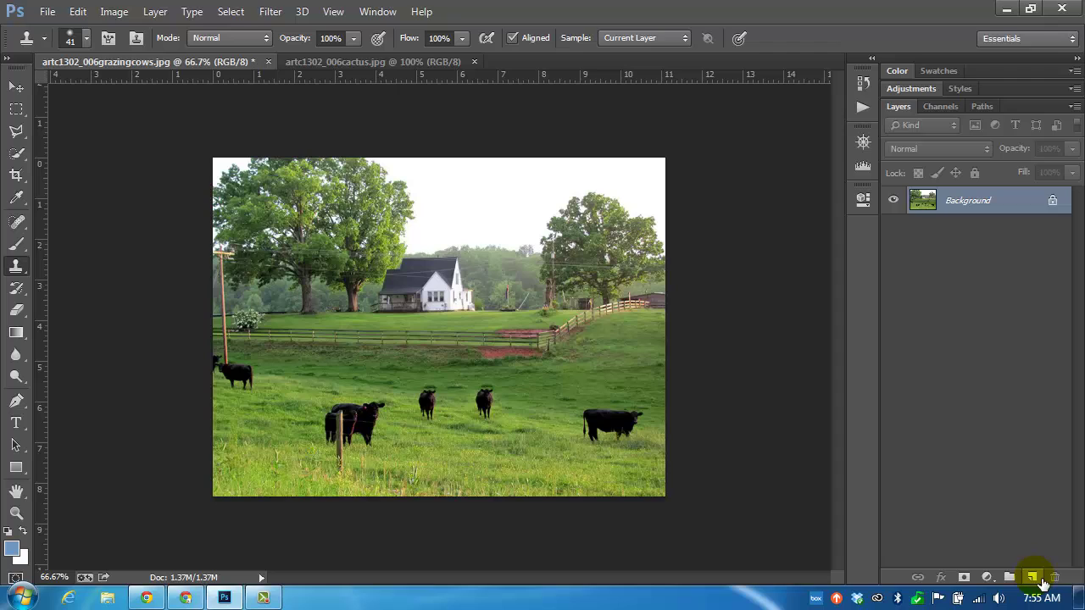
Add a new Layer 1 and clone another black cow onto it beside the right-hand cow
left_click(1040, 580)
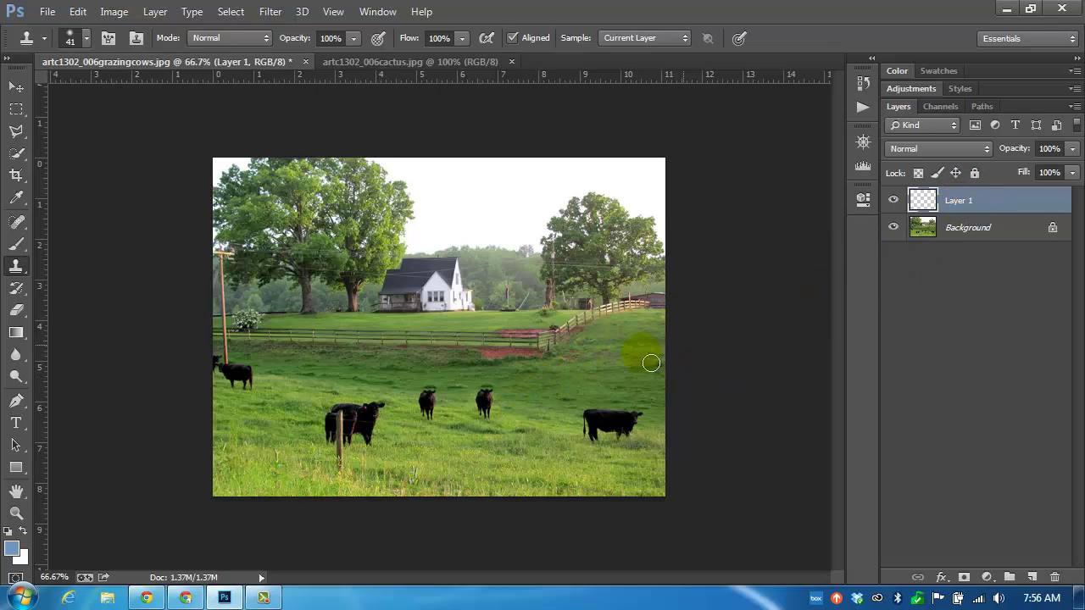
mouse_move(547, 392)
left_mouse_down()
mouse_move(533, 397)
mouse_move(552, 406)
left_mouse_up()
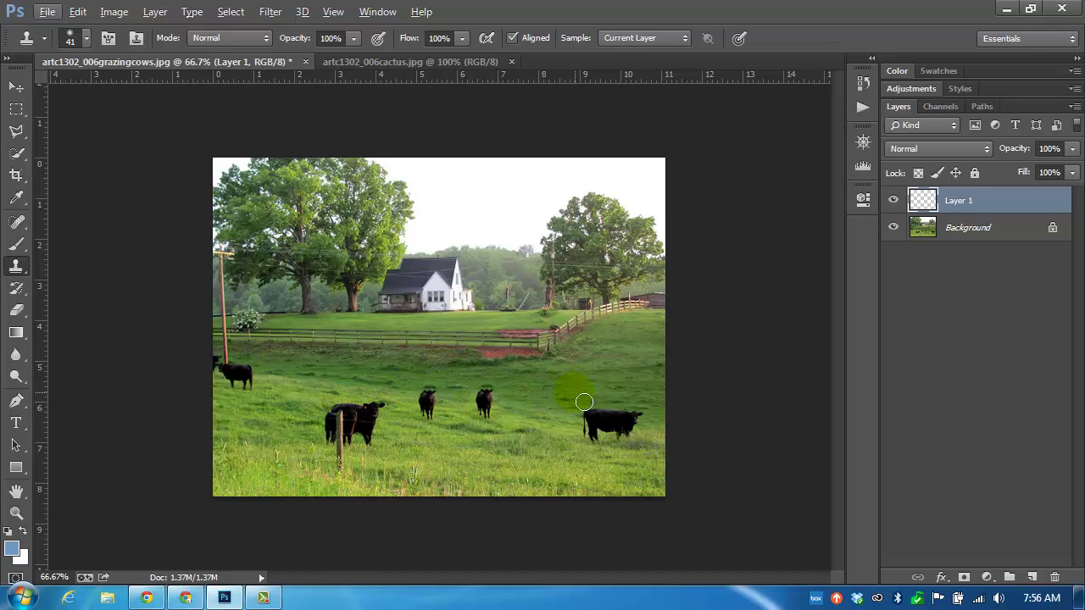
mouse_move(555, 391)
left_mouse_down()
mouse_move(543, 409)
mouse_move(550, 424)
mouse_move(542, 415)
left_mouse_up()
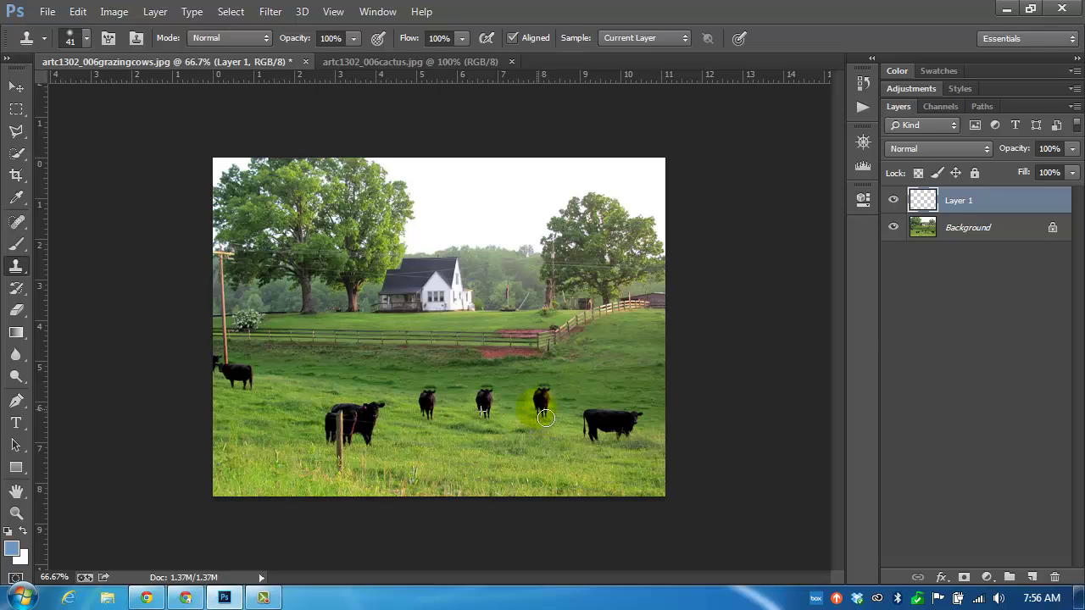
Hide the Background layer and zoom in to 300% on the cloned cow
left_click(893, 227)
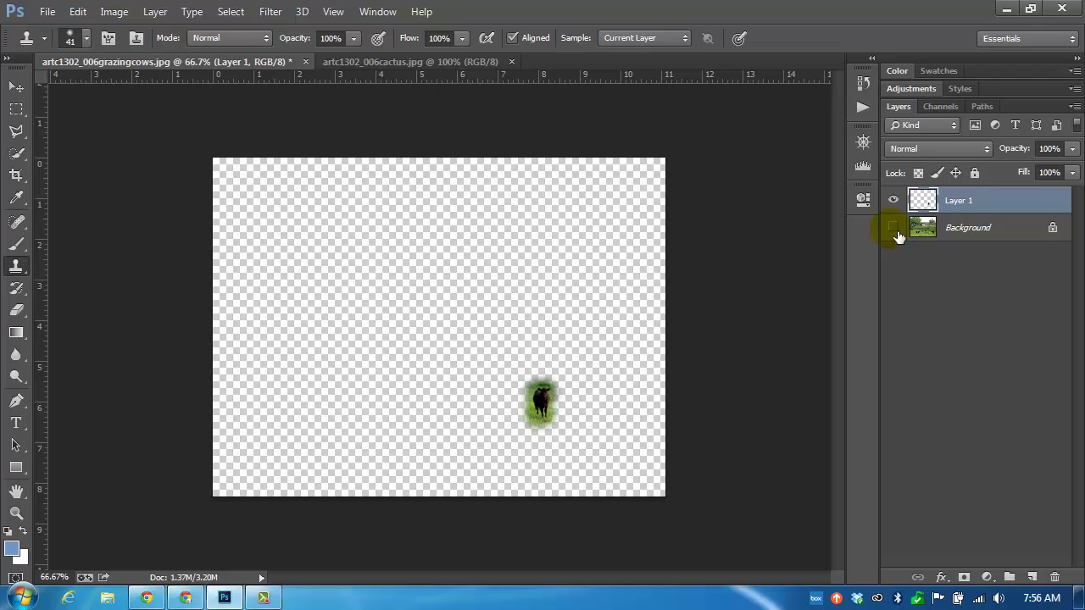
key("super")
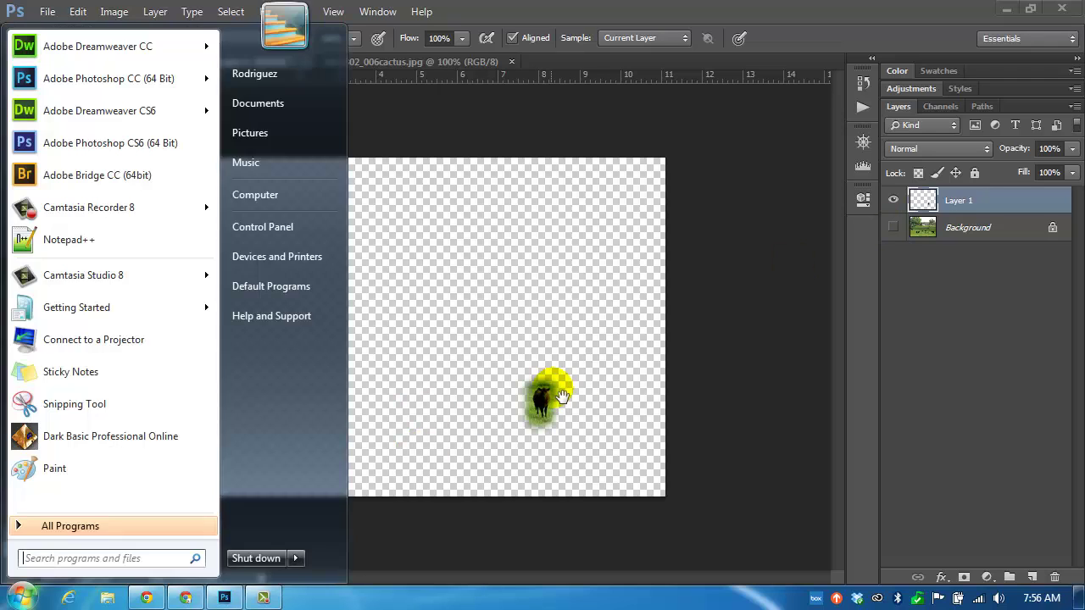
key("super")
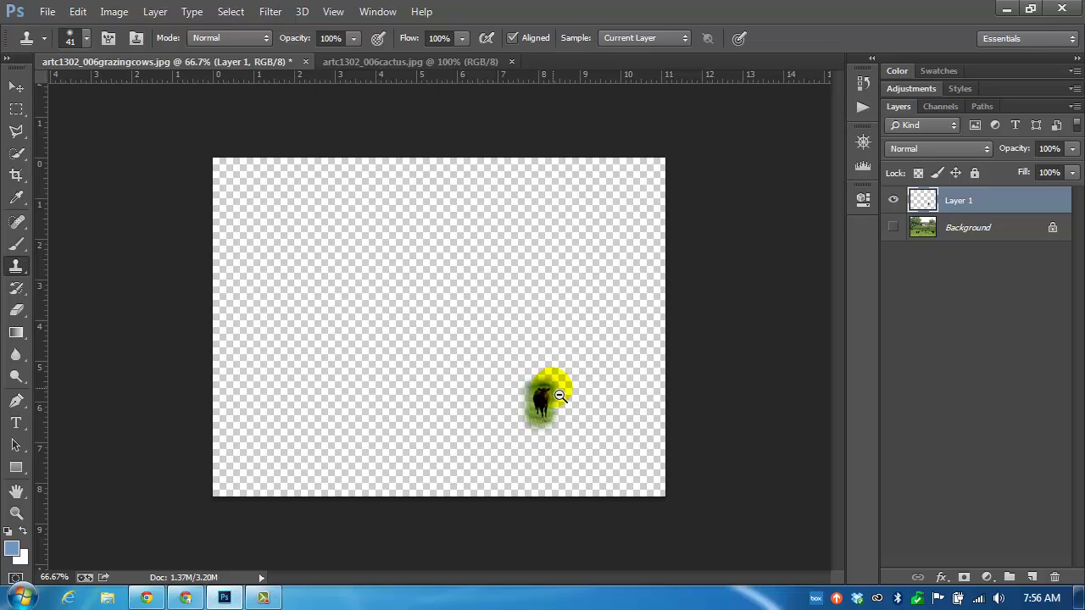
left_click(560, 395, "ctrl")
left_click(559, 395, "ctrl")
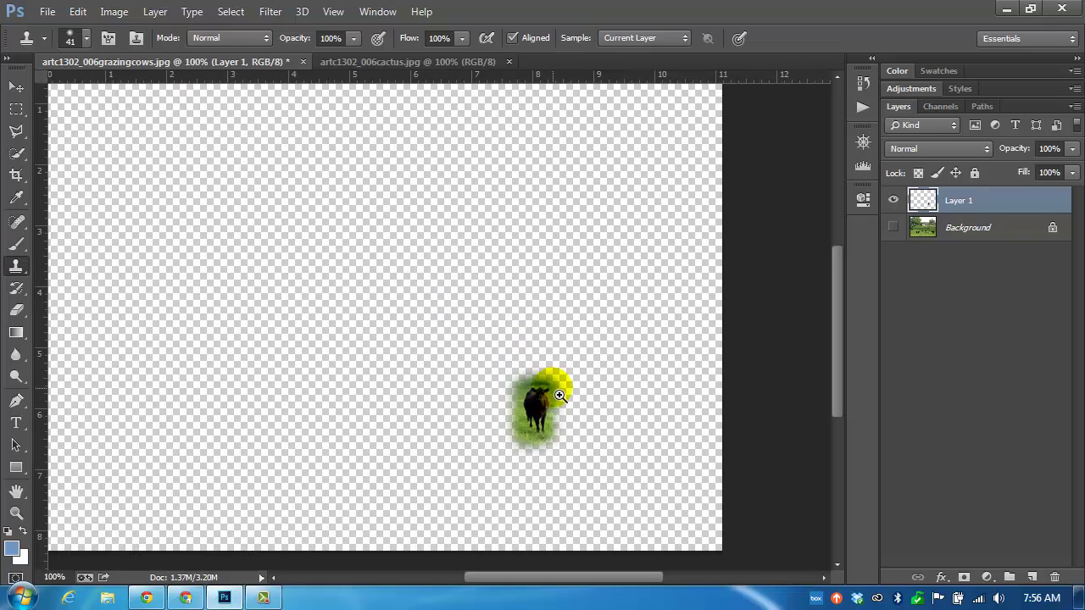
left_click(560, 395, "ctrl")
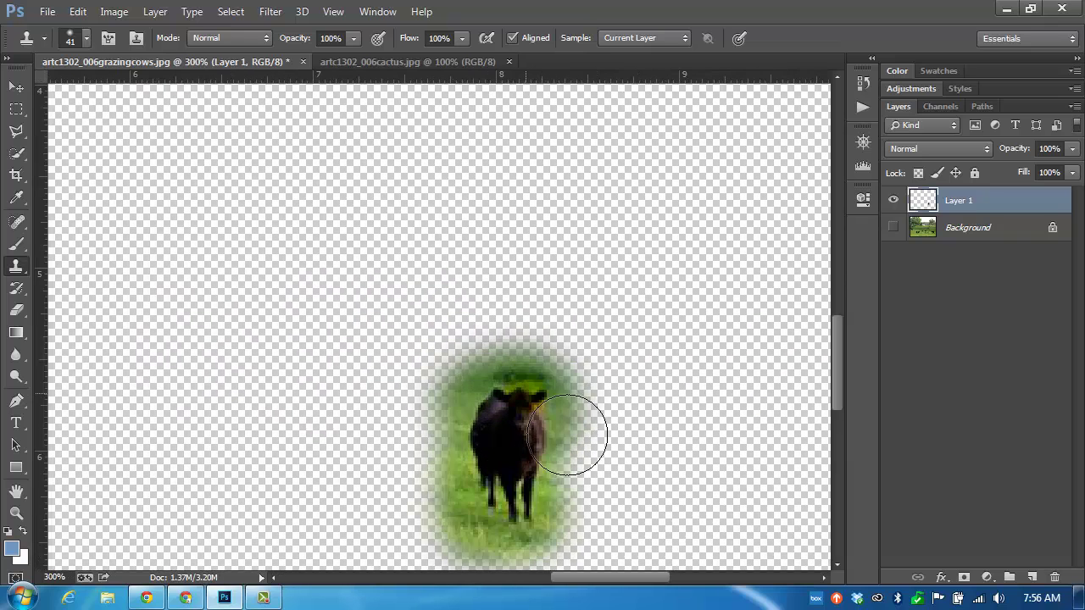
Reduce the brush size in the brush settings
left_click(145, 211)
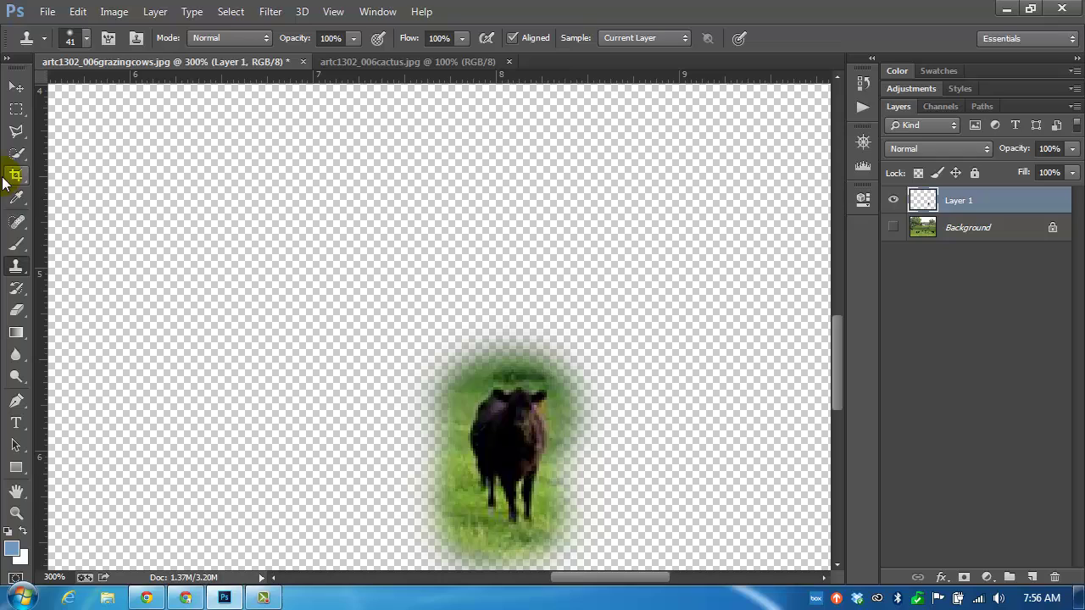
left_click(68, 98)
left_click(86, 39)
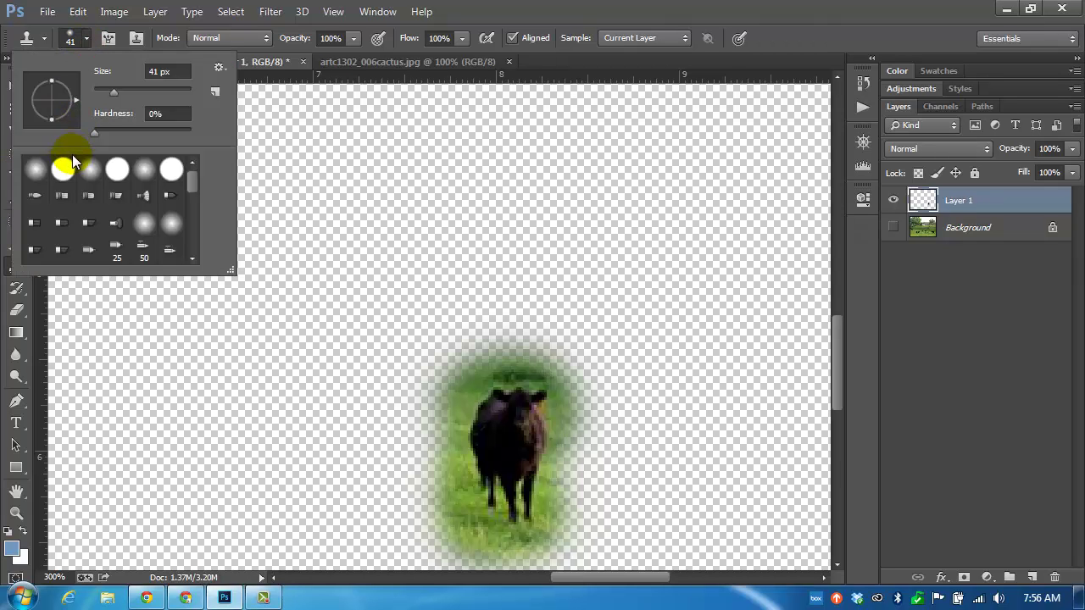
left_click(114, 91)
left_click_drag(114, 91, 102, 88)
Erase the grass around the cow with a 49%-hardness eraser, then show Background again
left_click(23, 308)
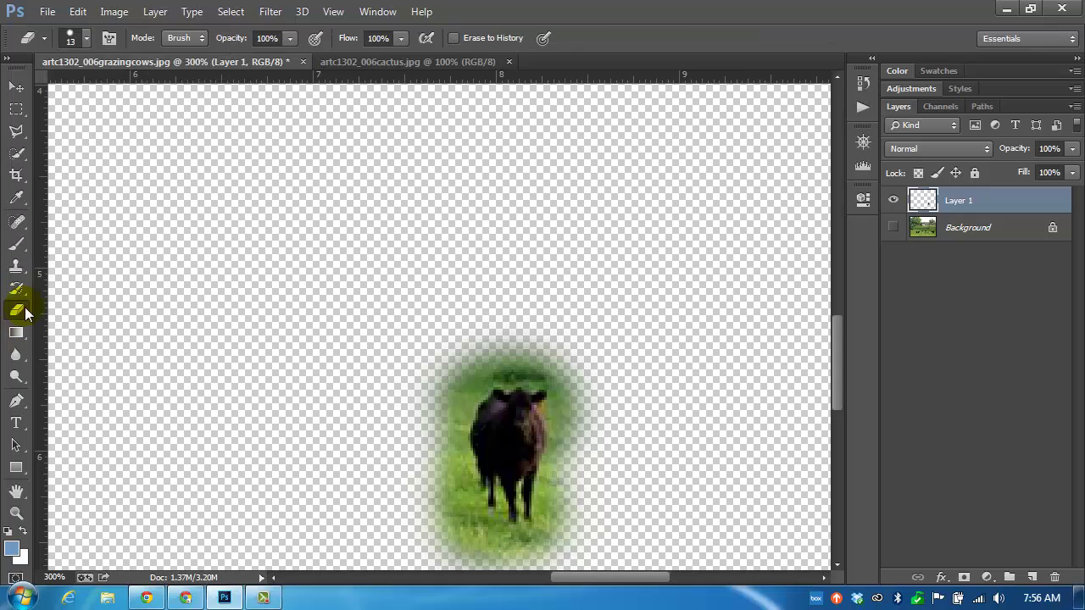
mouse_move(433, 360)
left_mouse_down()
mouse_move(465, 401)
mouse_move(462, 368)
mouse_move(449, 495)
mouse_move(462, 530)
mouse_move(486, 552)
mouse_move(566, 562)
mouse_move(590, 460)
mouse_move(461, 507)
mouse_move(488, 547)
mouse_move(551, 563)
left_mouse_up()
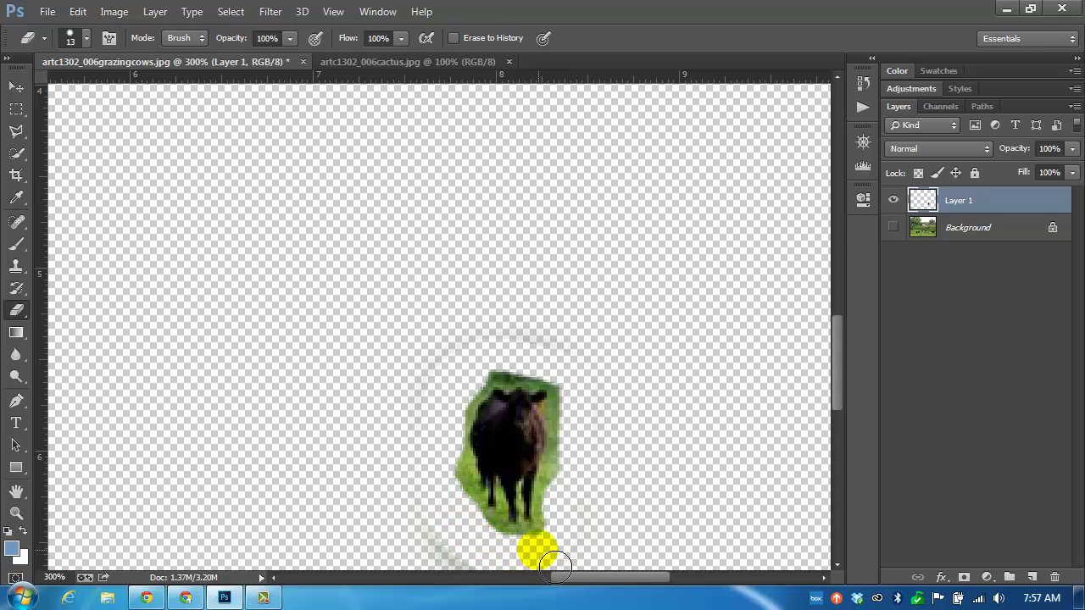
left_click(86, 39)
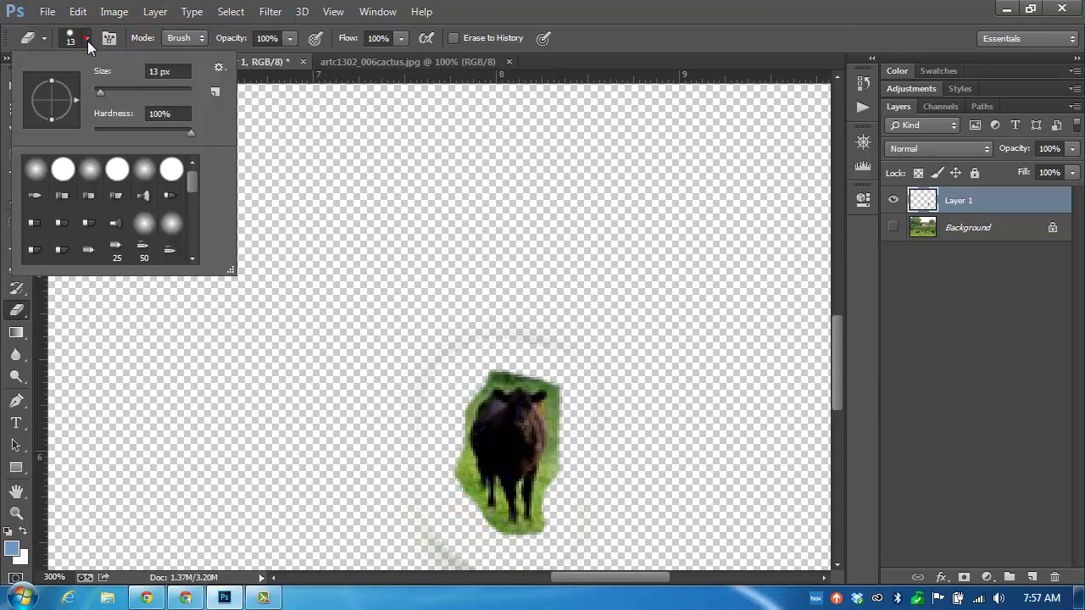
left_click(141, 130)
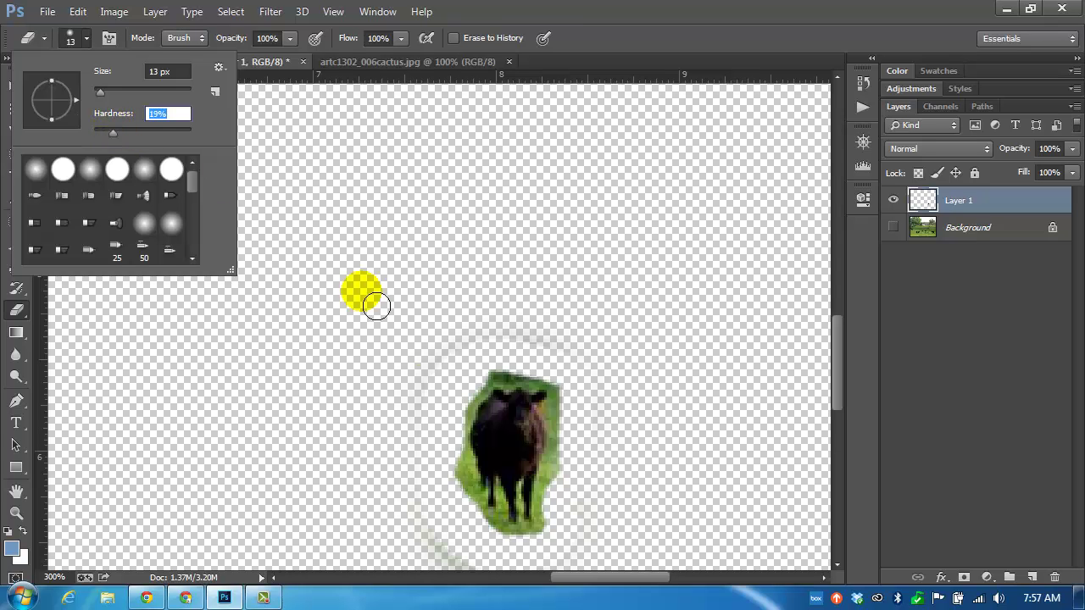
left_click(546, 361)
mouse_move(505, 382)
left_mouse_down()
mouse_move(466, 433)
mouse_move(461, 482)
mouse_move(493, 551)
mouse_move(511, 562)
mouse_move(570, 544)
mouse_move(583, 474)
mouse_move(581, 396)
mouse_move(528, 384)
mouse_move(823, 194)
left_mouse_up()
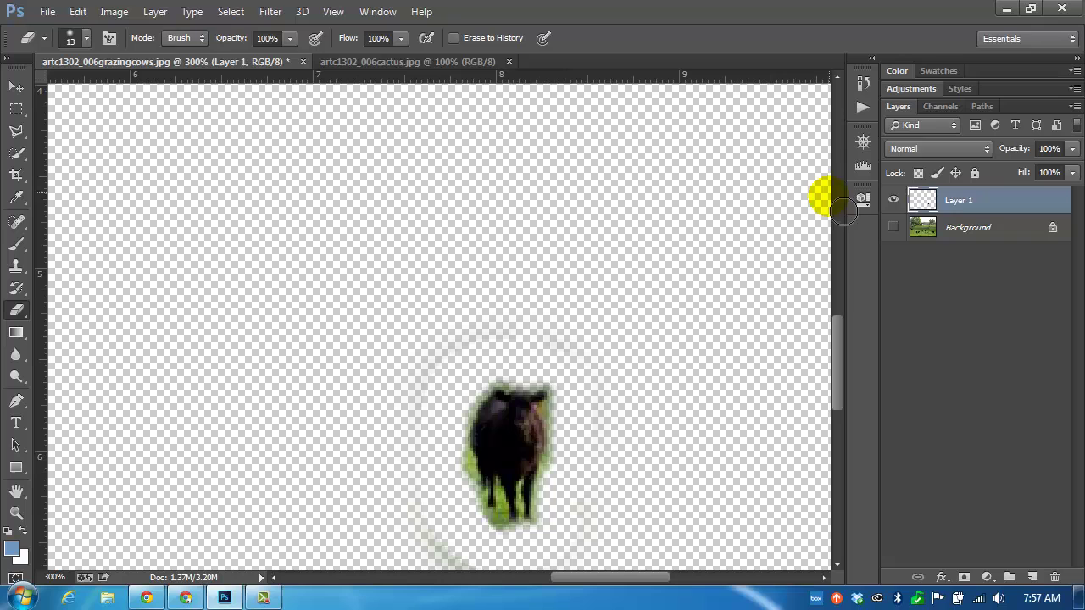
left_click(893, 227)
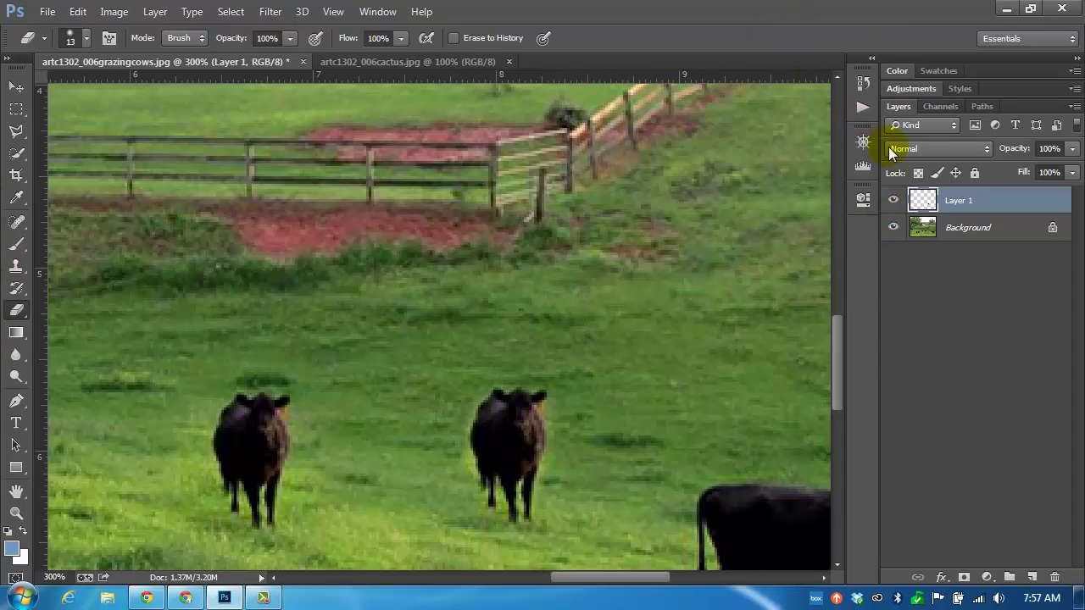
Zoom out to the whole photo and move the cut-out cow into place in the field
left_click(863, 142)
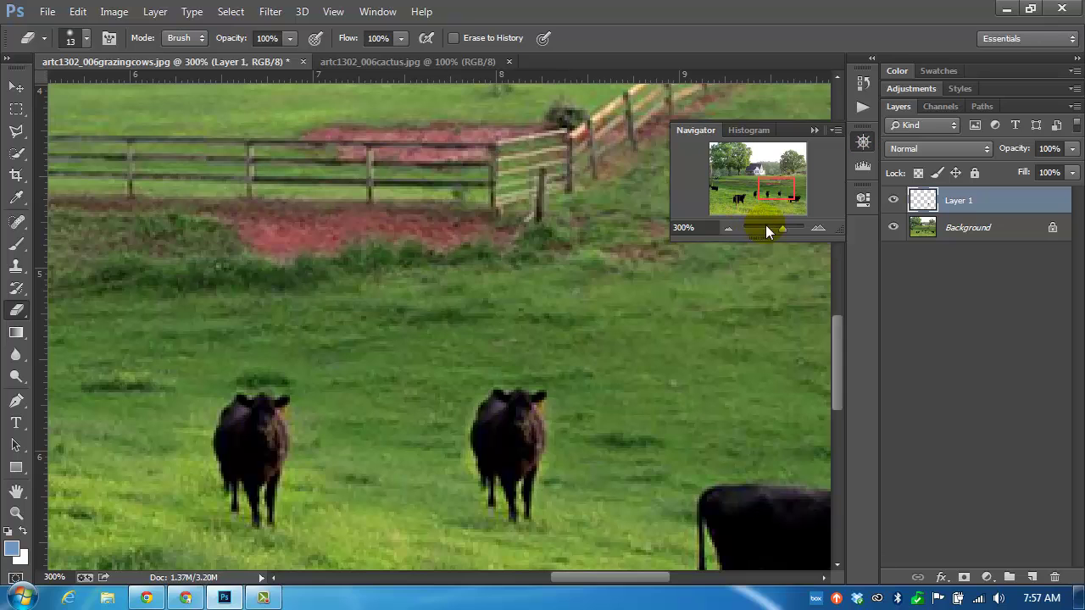
left_click_drag(784, 228, 773, 227)
key("v")
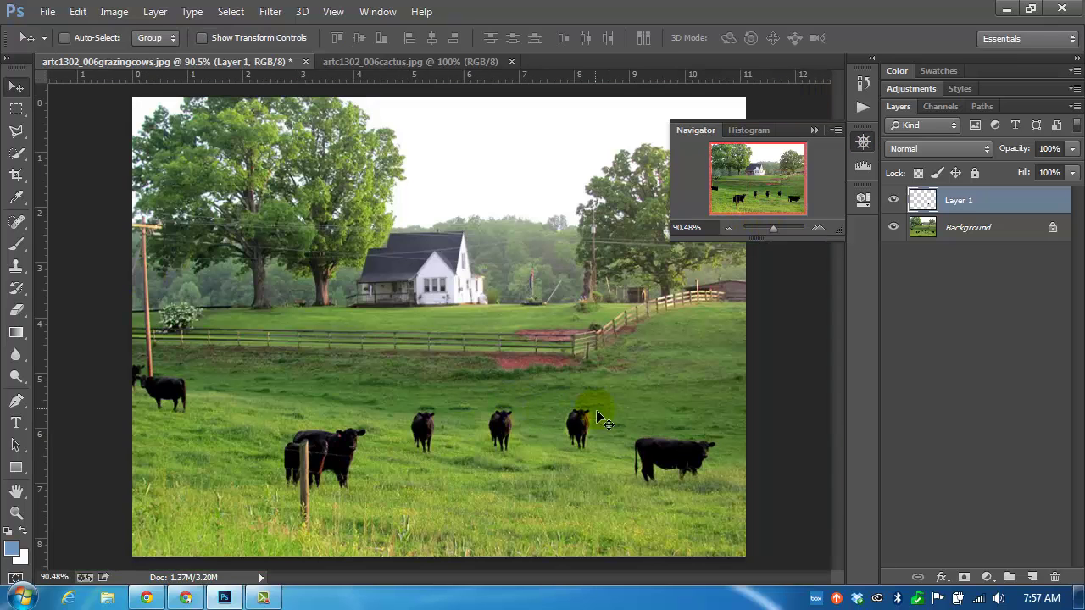
left_click_drag(568, 429, 475, 499)
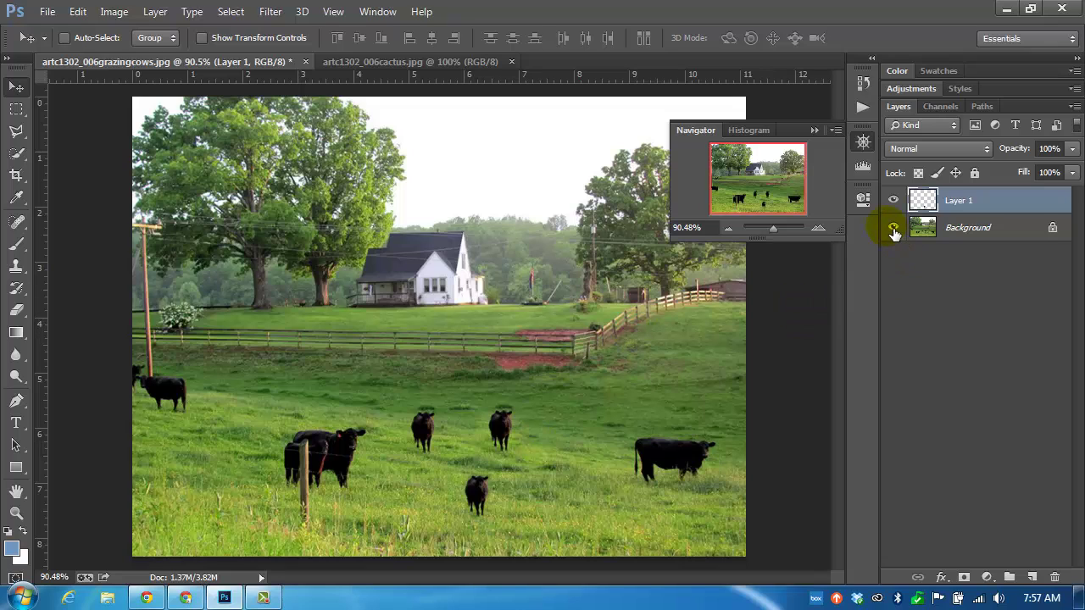
Alt-drag the cow layer to duplicate the cow onto a new layer beside it
left_click(975, 198)
key("alt")
left_click_drag(477, 496, 636, 511)
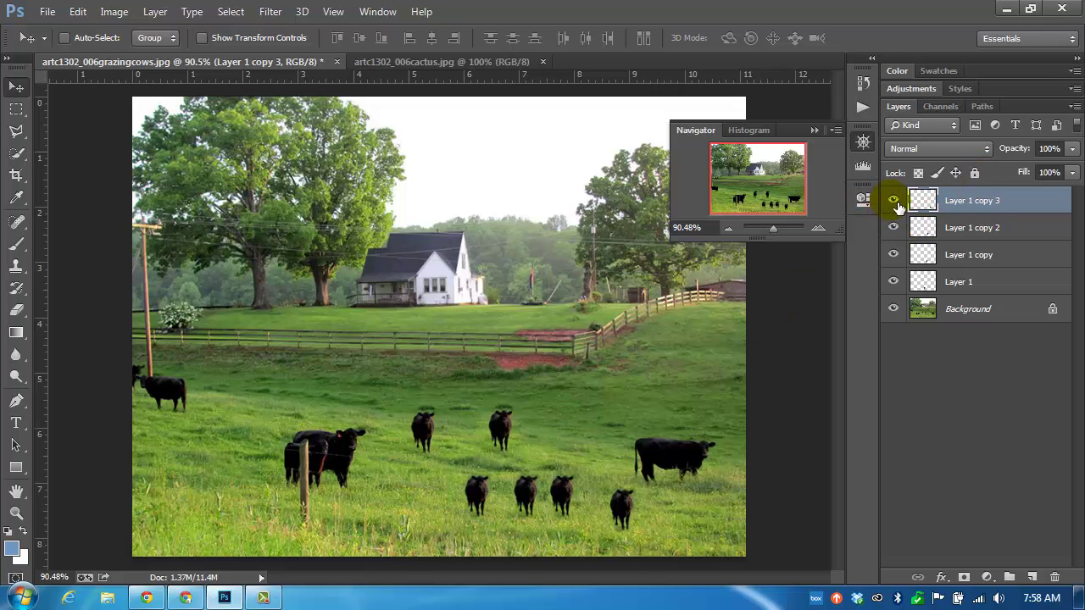
Hide all cow layers leaving only Background visible, then zoom in and pan to the cows
left_click_drag(893, 201, 895, 309)
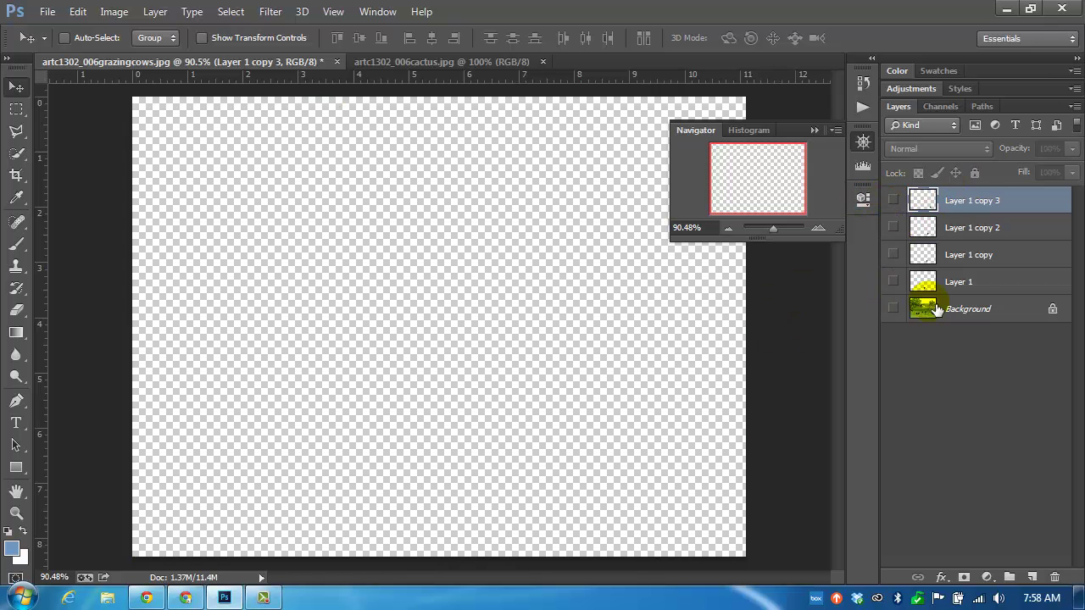
left_click(903, 313)
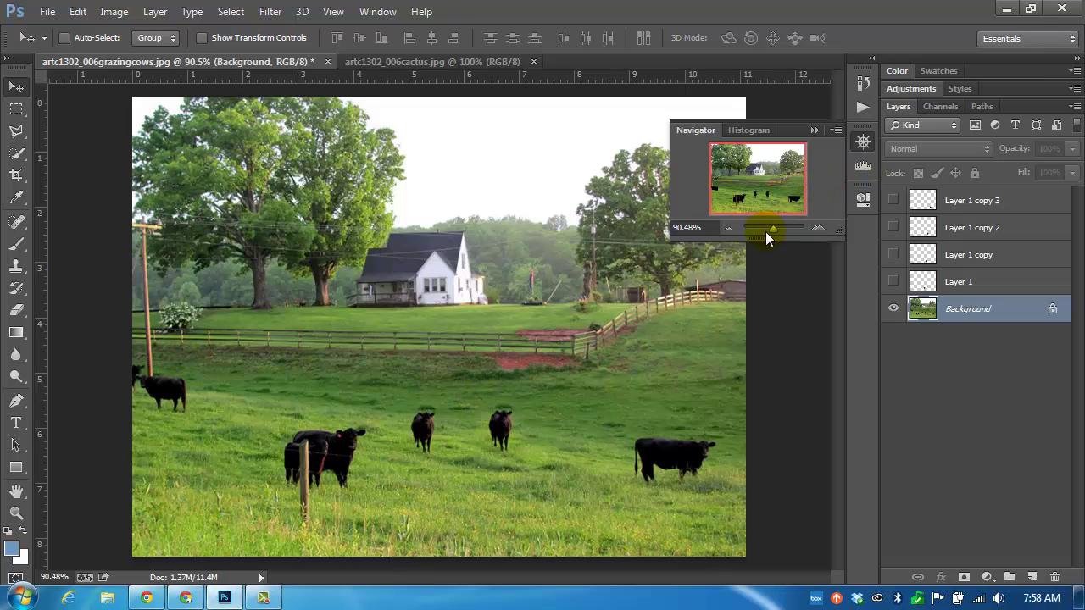
left_click_drag(772, 230, 776, 231)
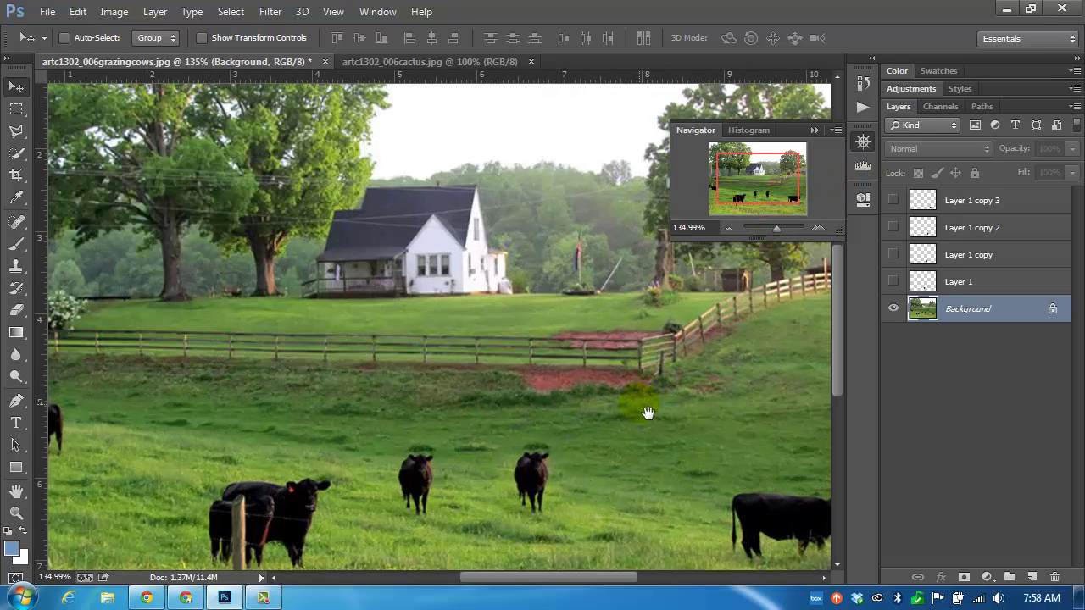
left_click_drag(647, 413, 515, 308)
Select the Clone Stamp and set its brush size to 59 px
left_click(15, 265)
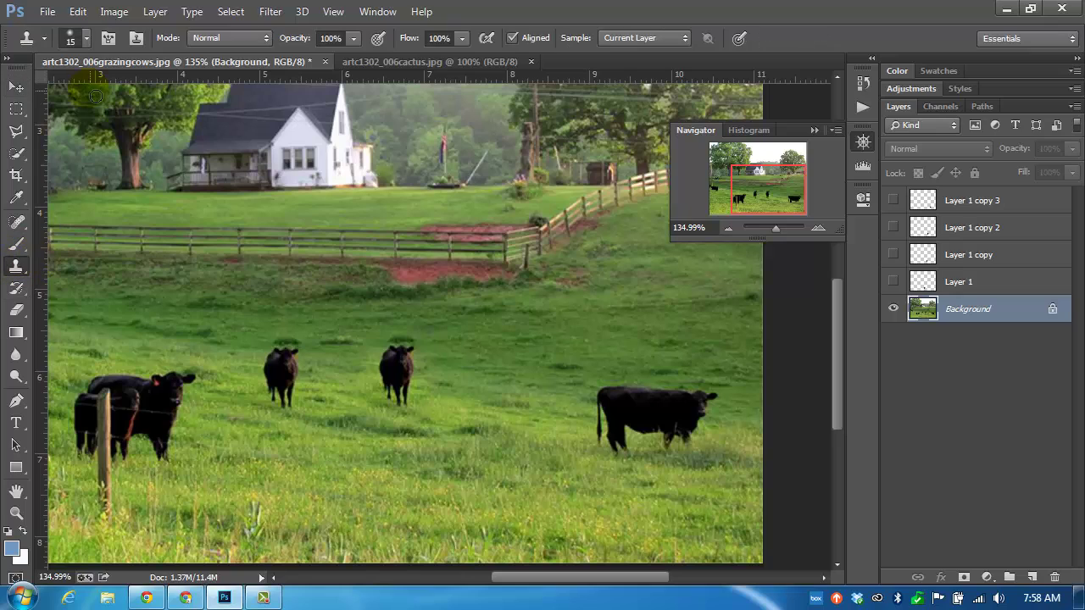
left_click(87, 39)
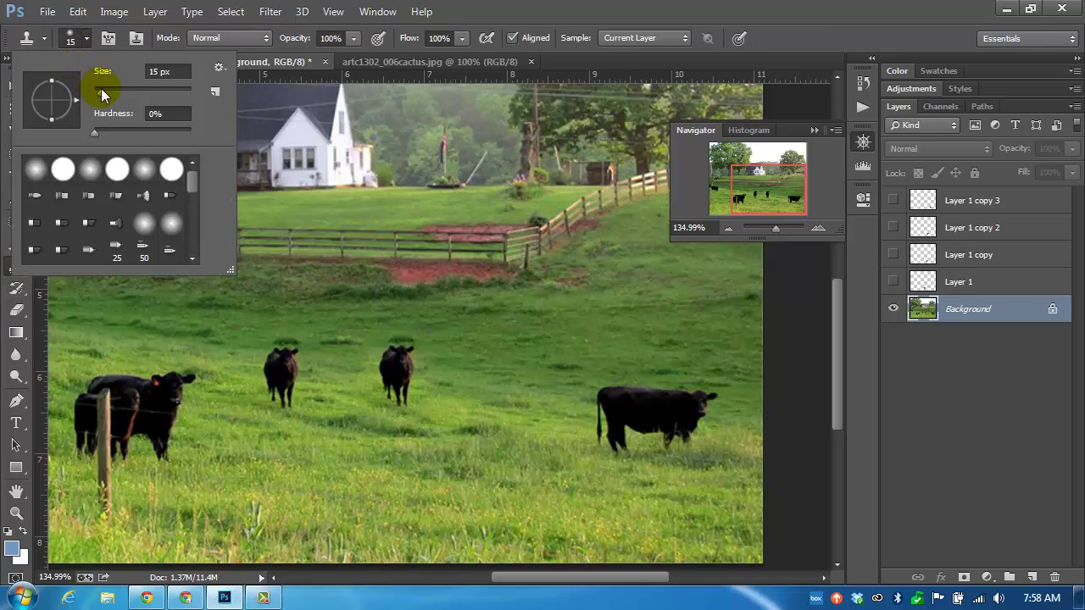
left_click_drag(103, 89, 122, 96)
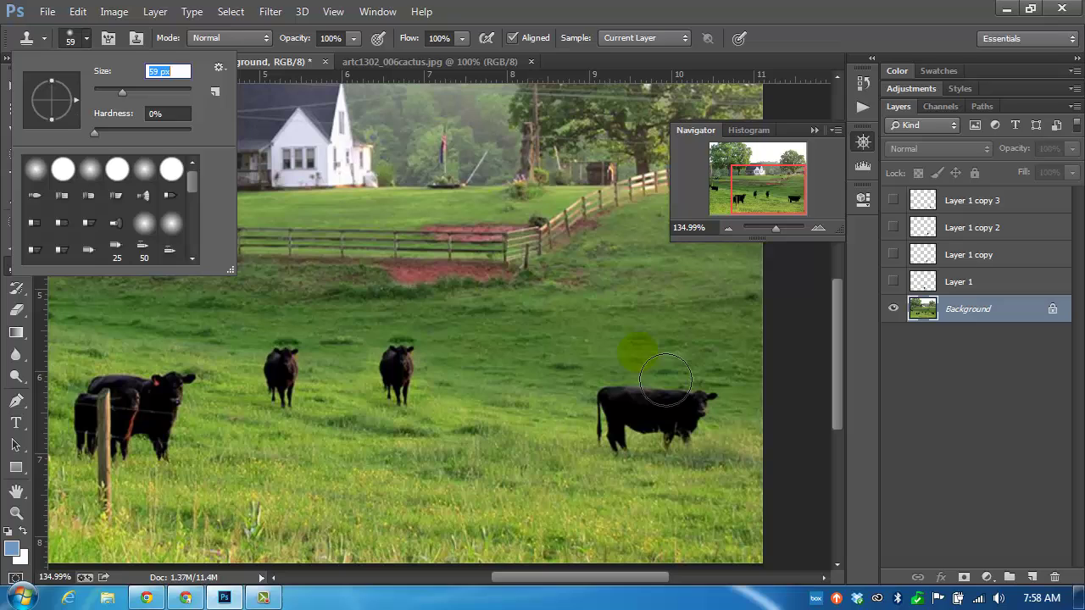
key("Return")
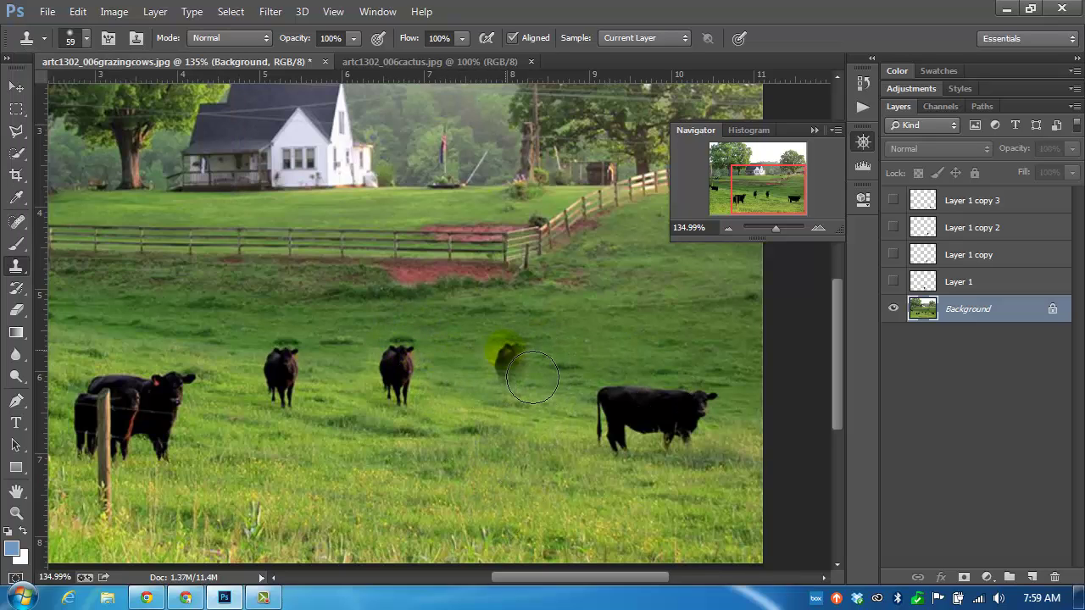
Sample clean grass and clone it over the middle cow to remove it
left_click(521, 368, "alt")
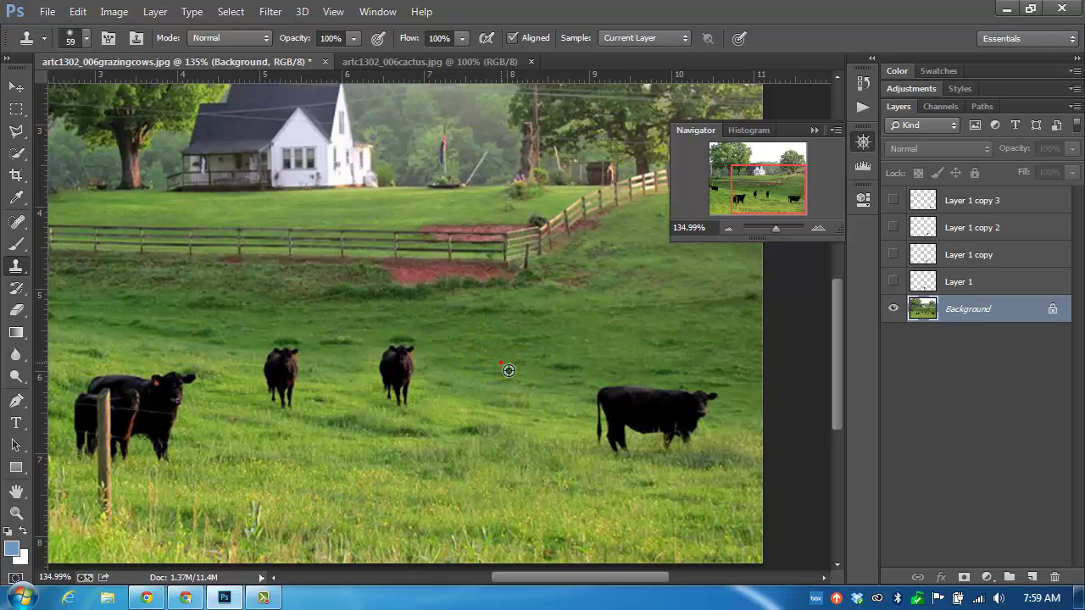
mouse_move(436, 352)
left_mouse_down()
mouse_move(399, 356)
mouse_move(421, 417)
left_mouse_up()
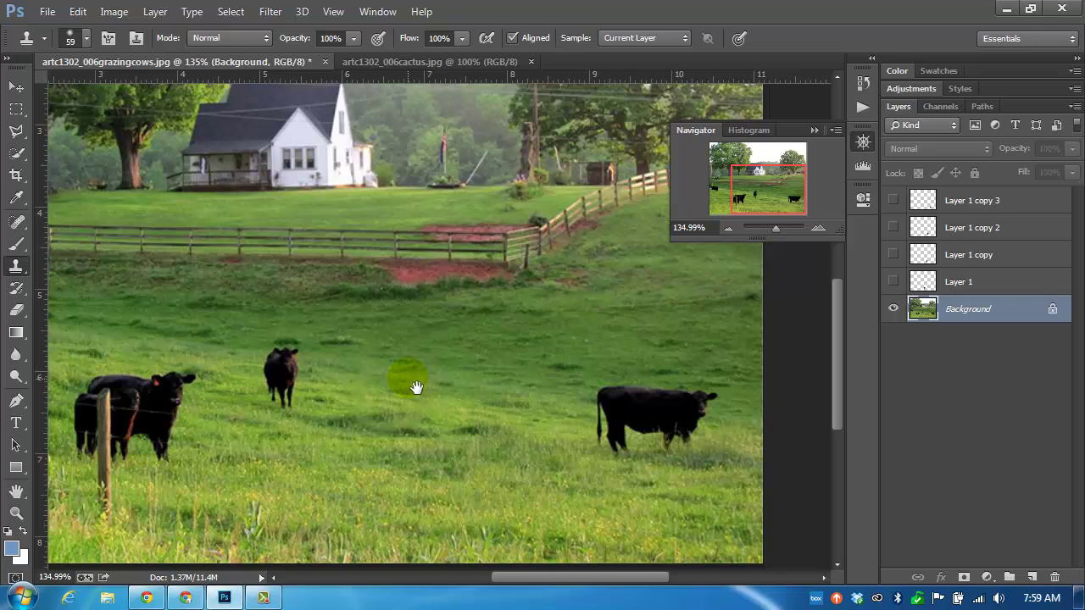
left_click(414, 387, "alt")
left_click(477, 415, "alt")
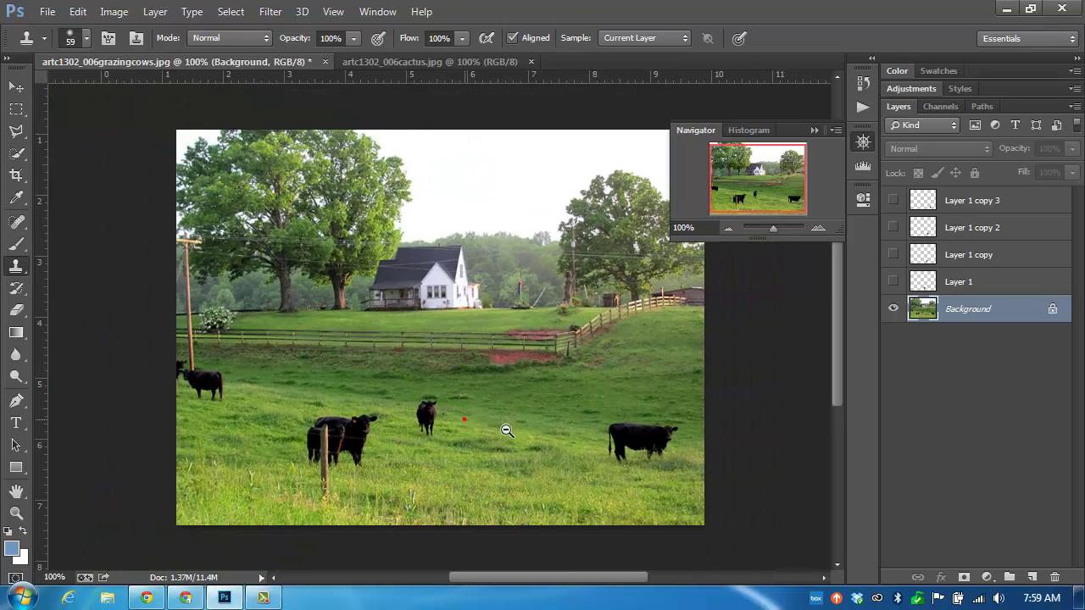